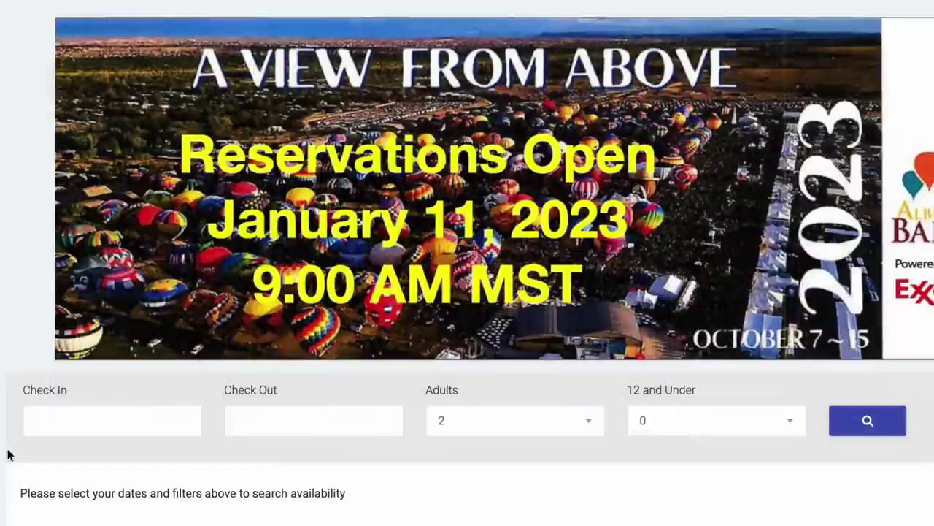
# Step: Search site availability for a stay checking in 01/06/2023 and checking out 01/10/2023
pyautogui.click(56, 426)
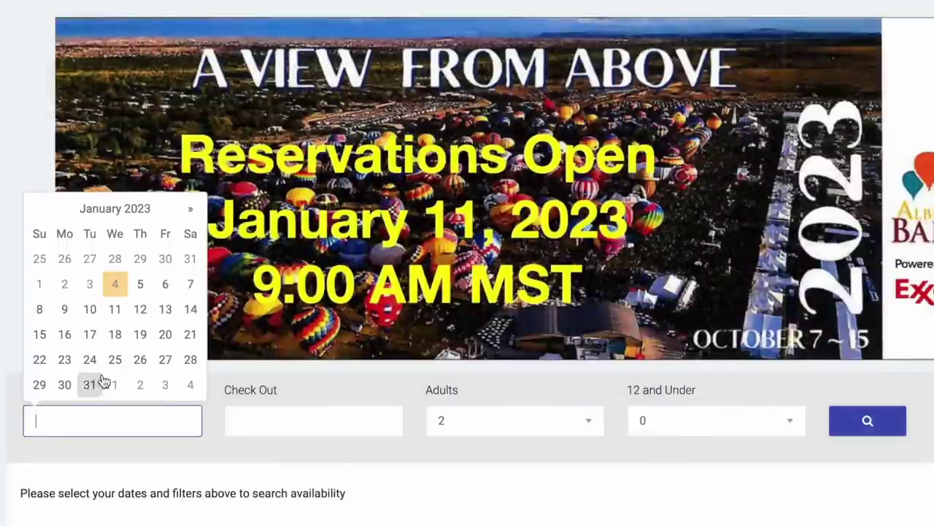
pyautogui.click(165, 284)
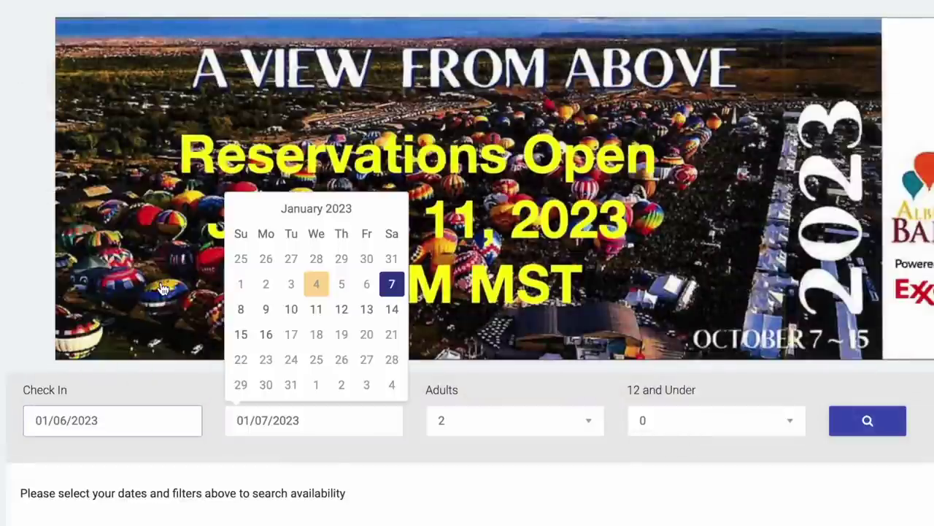
pyautogui.click(305, 421)
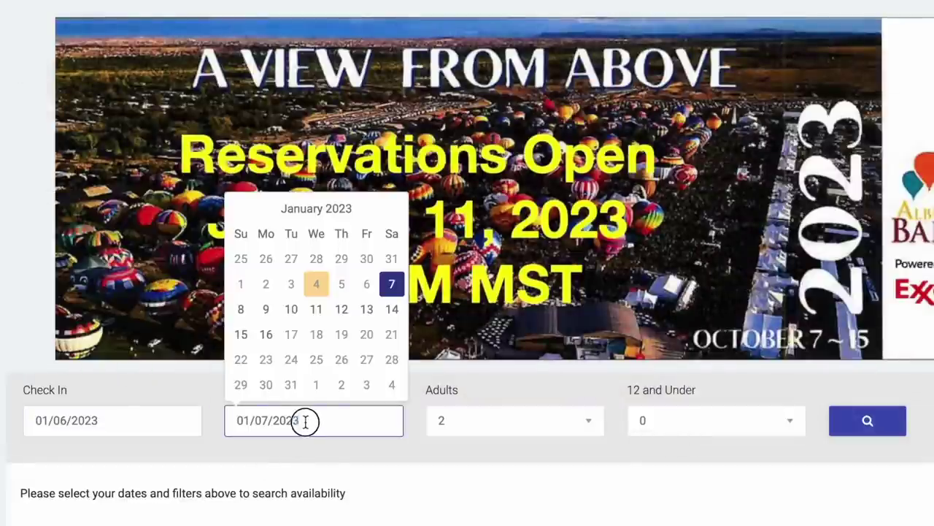
pyautogui.moveTo(305, 421); pyautogui.dragTo(209, 413)
pyautogui.write('1')
pyautogui.press('BackSpace')
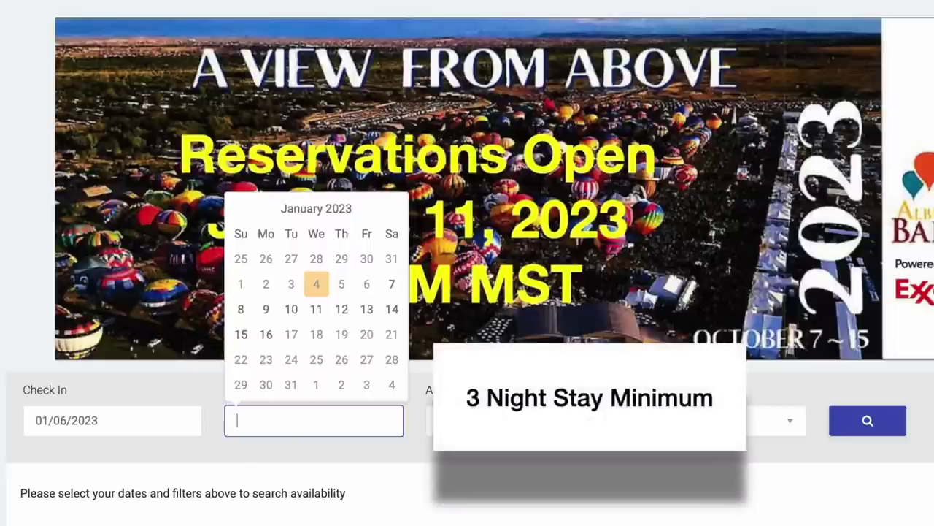
pyautogui.write('01/10/2023')
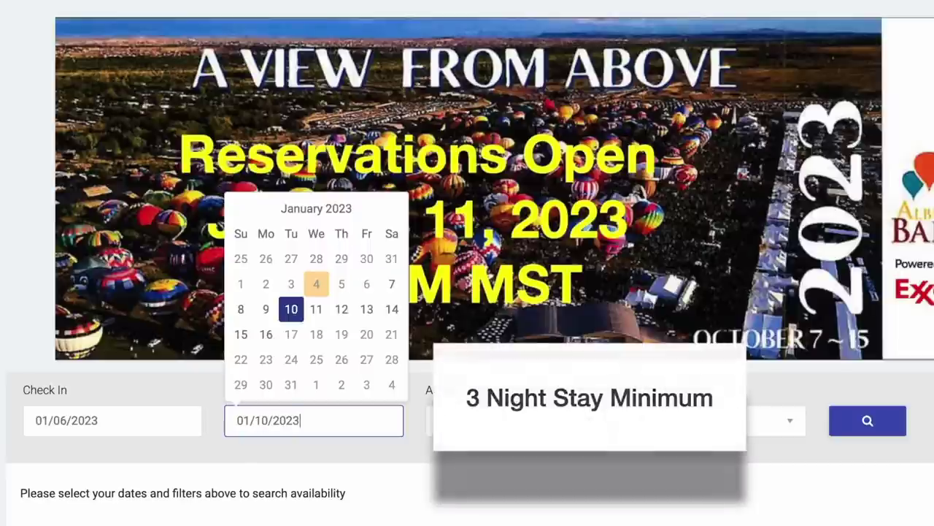
pyautogui.press('Return')
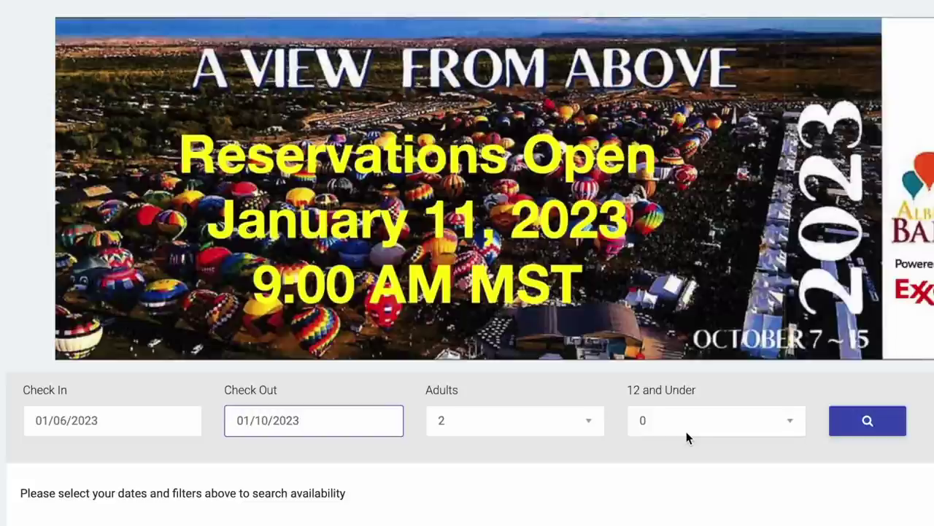
pyautogui.click(865, 427)
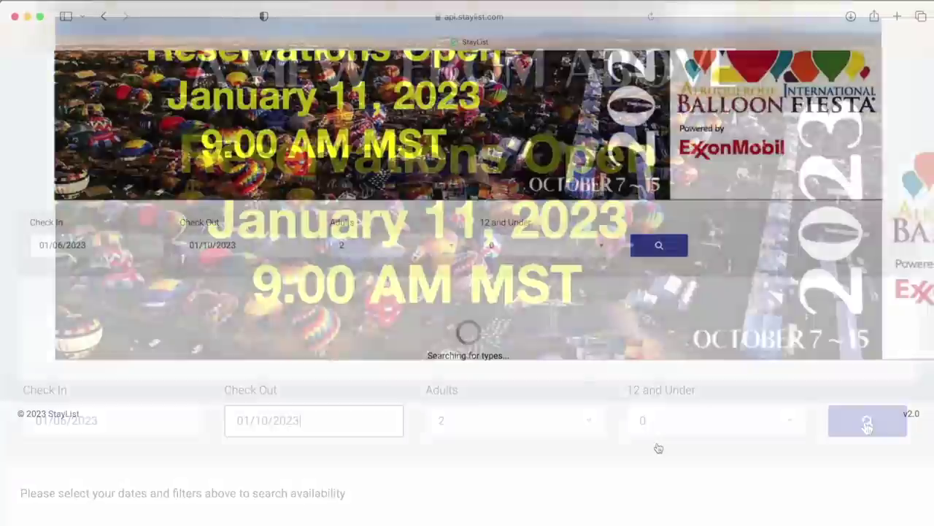
# Step: Select the President's Compound site type and save the rig as a 25 ft. Class A Motorhome
pyautogui.scroll(-7, 657, 447)
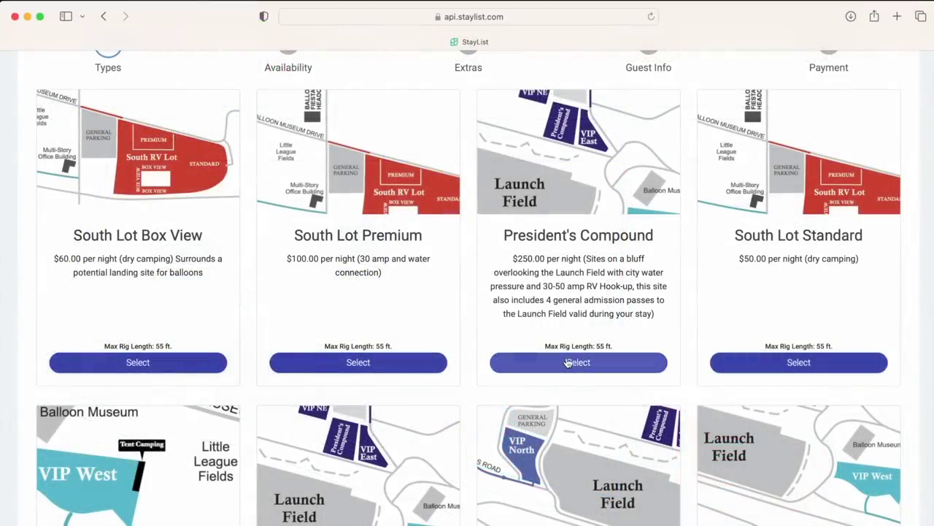
pyautogui.click(567, 363)
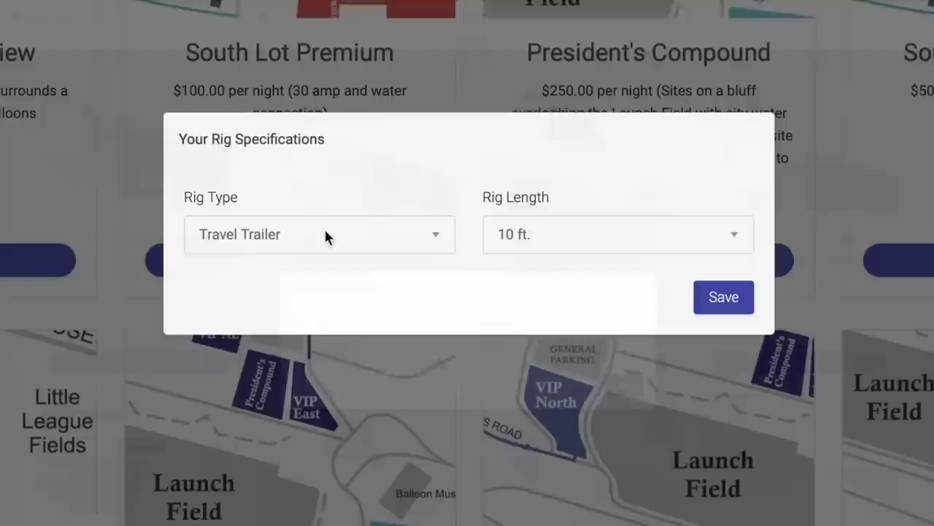
pyautogui.click(292, 235)
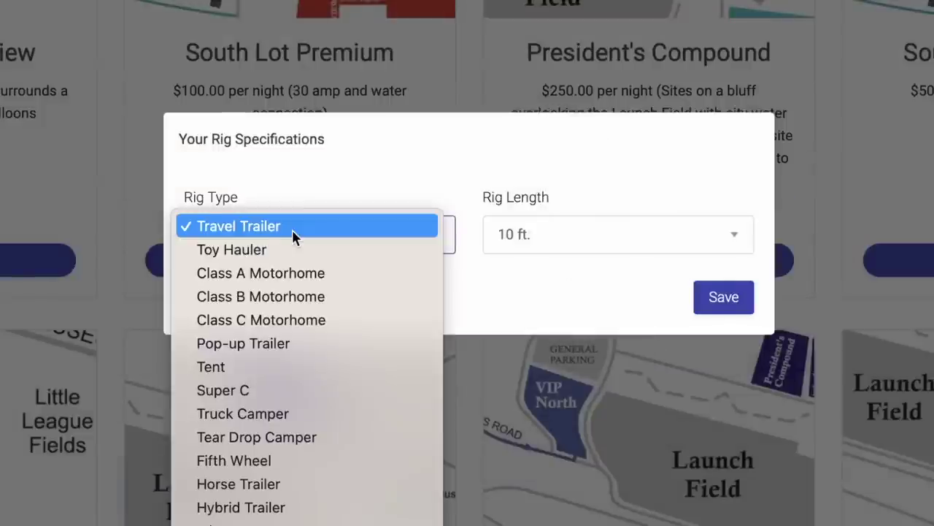
pyautogui.click(281, 274)
pyautogui.click(554, 237)
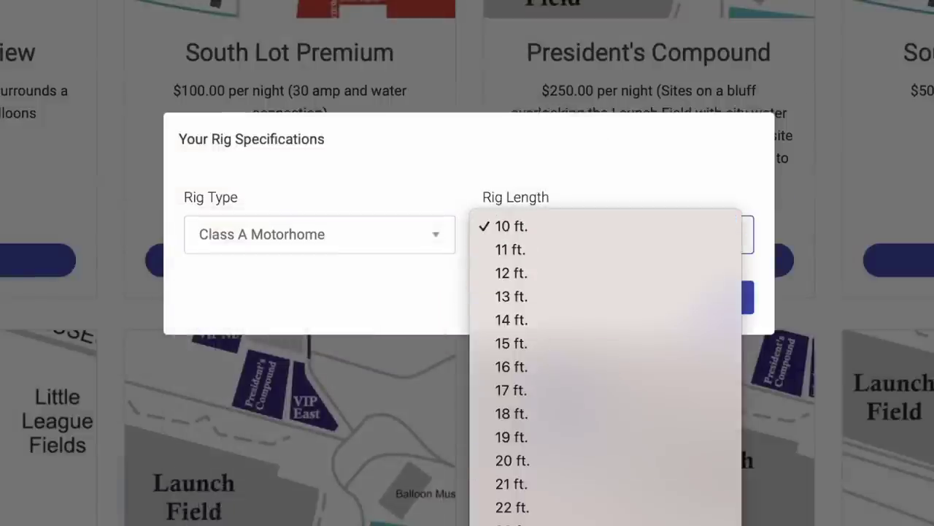
pyautogui.click(569, 438)
pyautogui.click(721, 299)
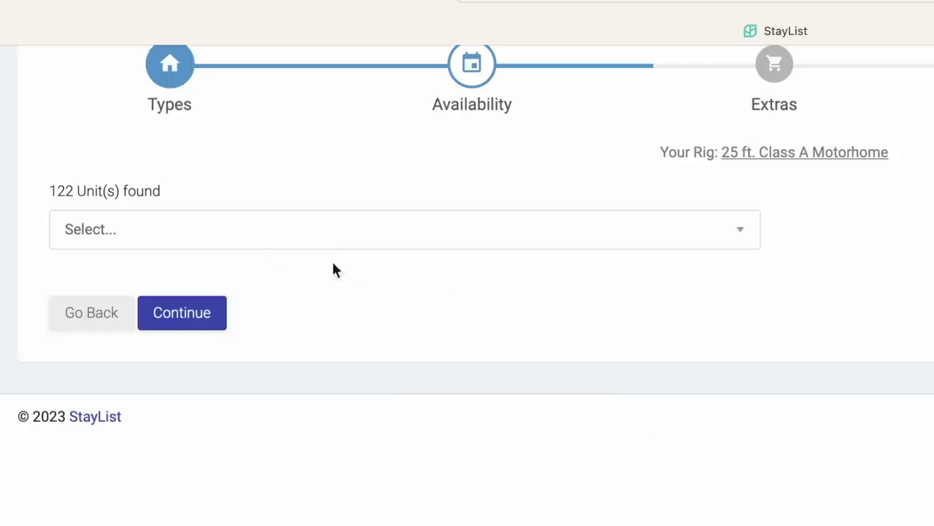
# Step: Open the list of available units for the chosen site type
pyautogui.click(128, 229)
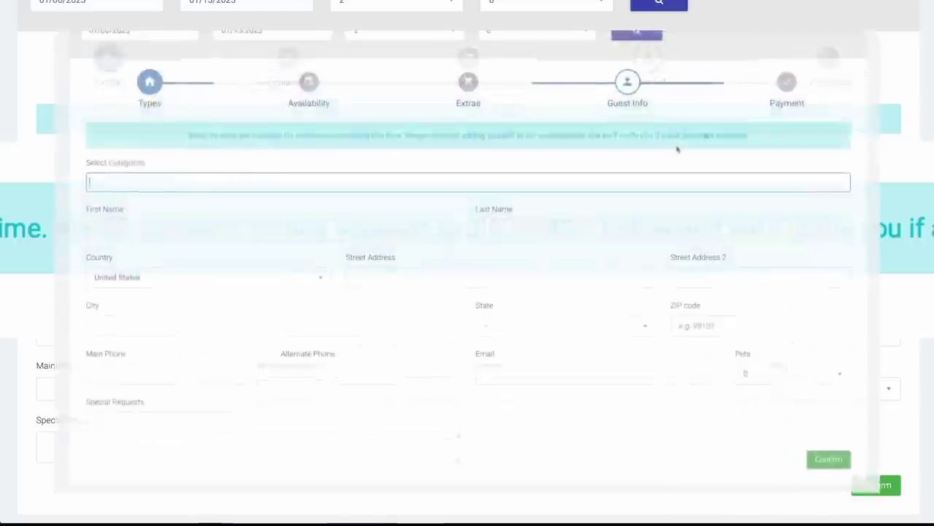
# Step: Add South Lot Standard, VIP North and VIP West as categories on the waitlist form
pyautogui.click(99, 157)
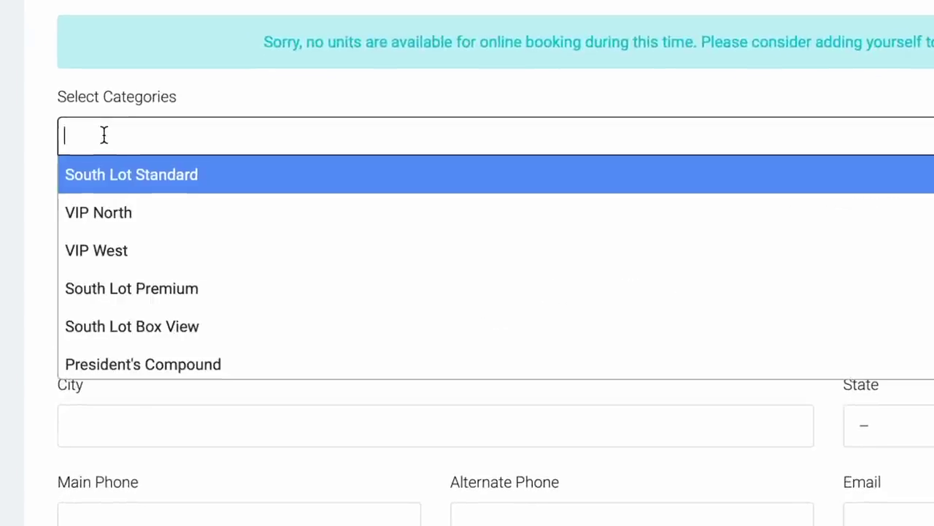
pyautogui.click(128, 179)
pyautogui.click(246, 138)
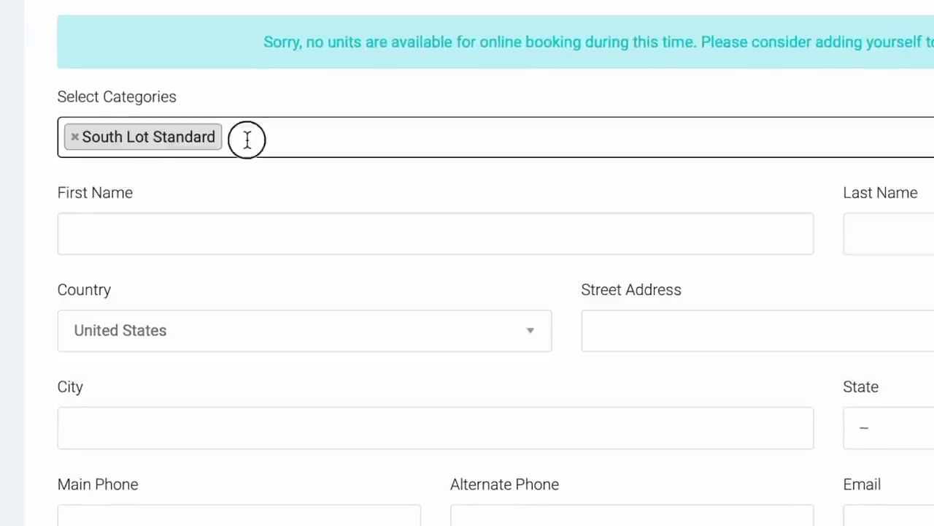
pyautogui.click(137, 222)
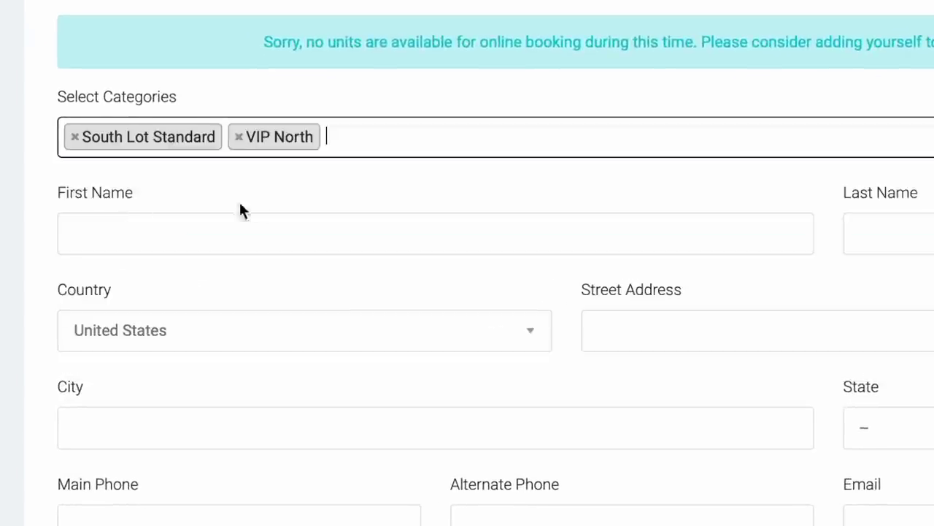
pyautogui.click(360, 140)
pyautogui.click(143, 255)
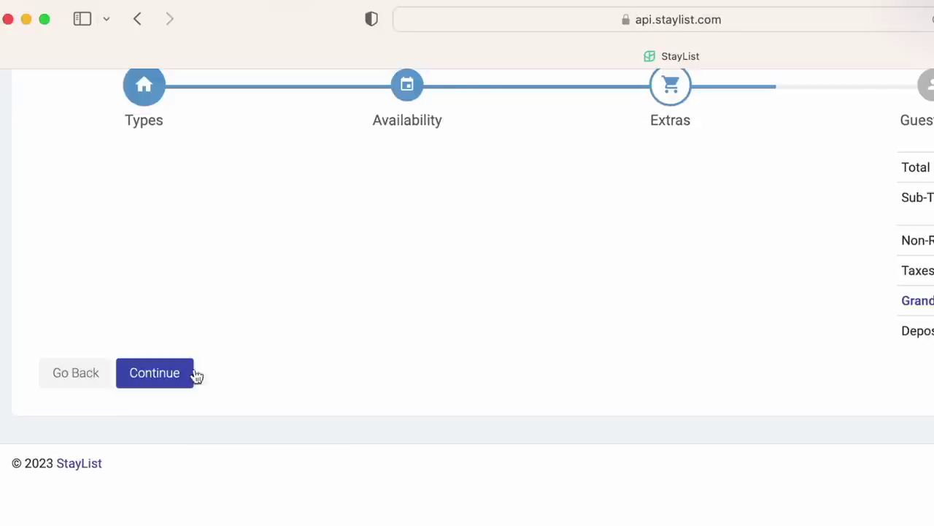
# Step: Continue past the extras without adding any and enter the guest's first and last name
pyautogui.click(152, 369)
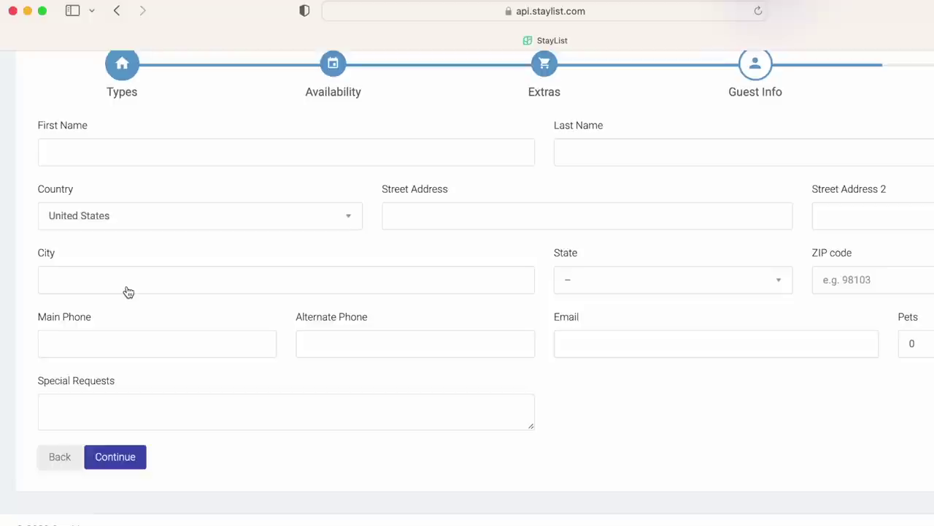
pyautogui.click(96, 154)
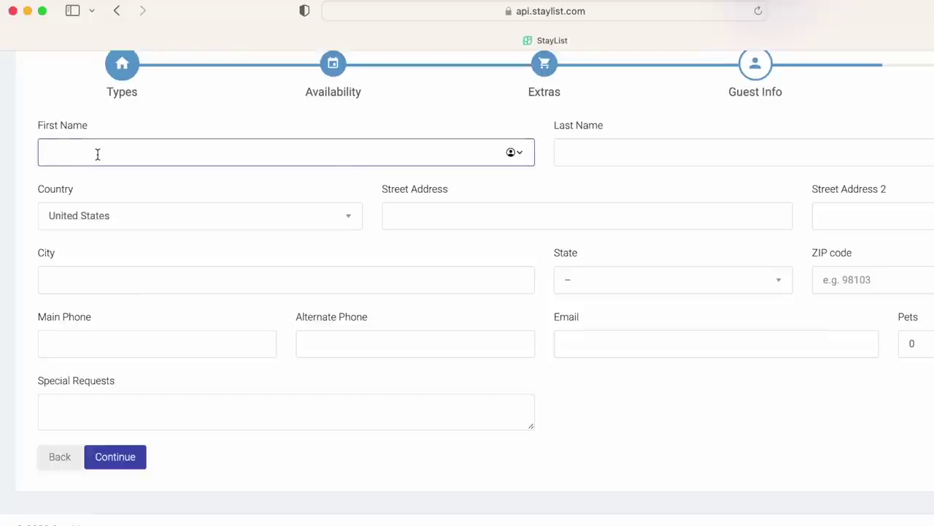
pyautogui.write('John')
pyautogui.press('Tab')
pyautogui.write('Sm')
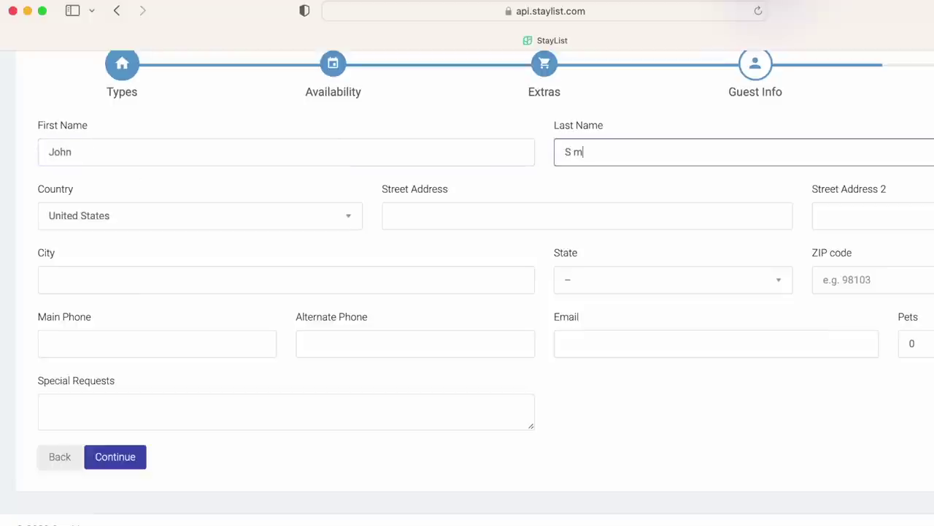
pyautogui.press('BackSpace')
pyautogui.press('BackSpace')
pyautogui.write('mith')
pyautogui.press('Tab')
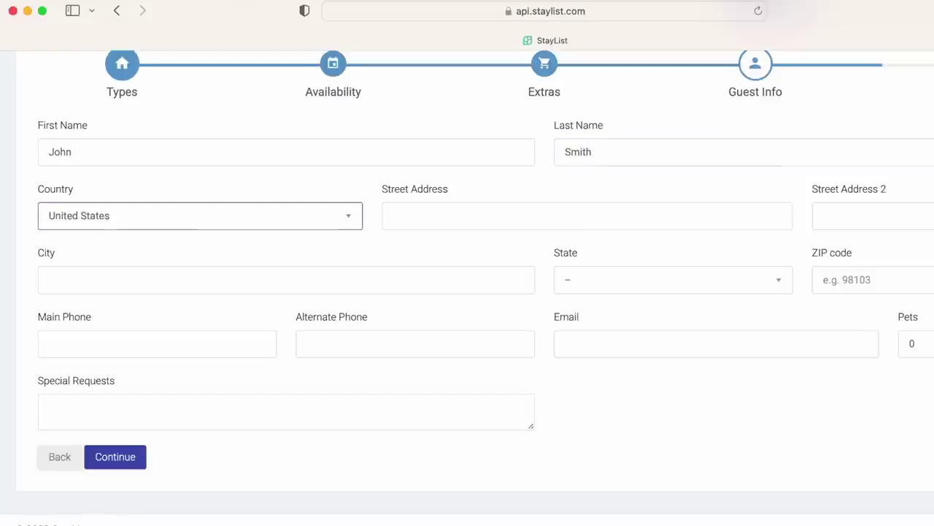
# Step: Keep the country as United States, fill in the guest's street address and activate the ZIP code field
pyautogui.press('Tab')
pyautogui.write('123 Main Str')
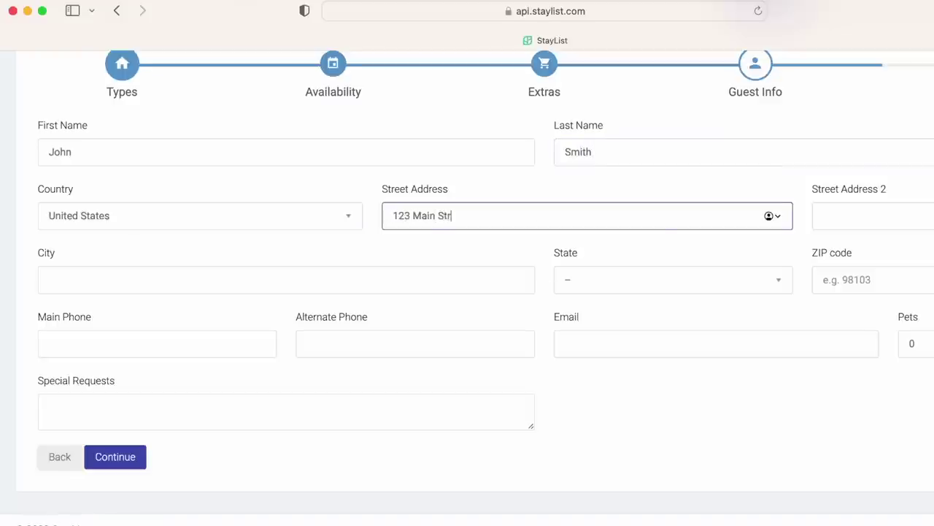
pyautogui.write('eet')
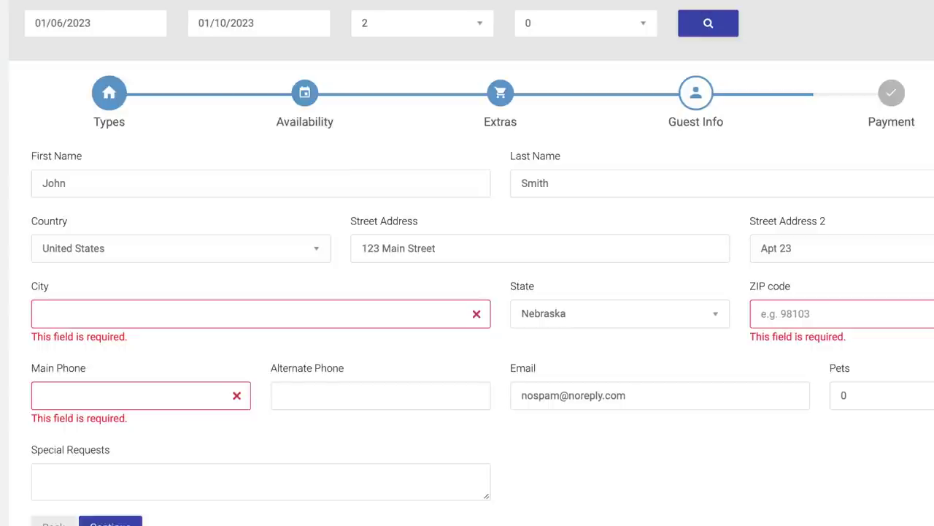
pyautogui.click(840, 313)
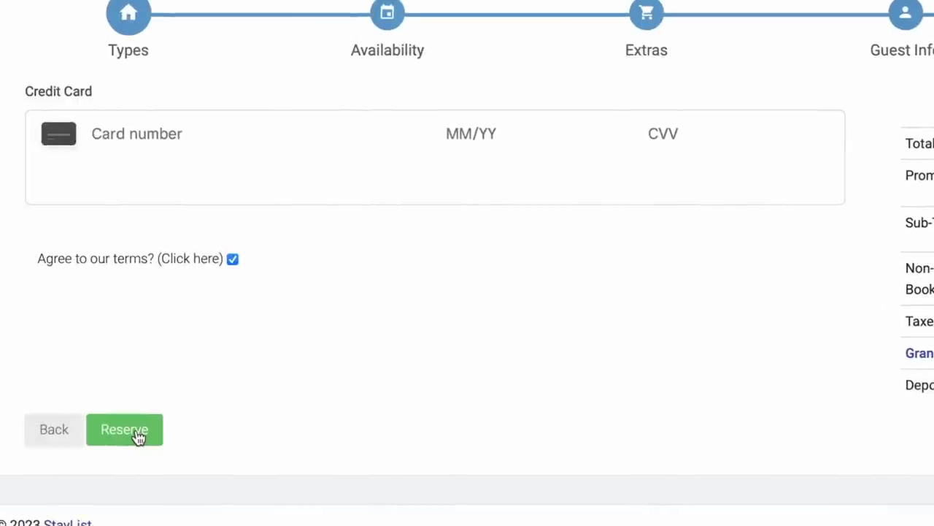
# Step: Try to submit the reservation with the credit card details left blank
pyautogui.click(138, 436)
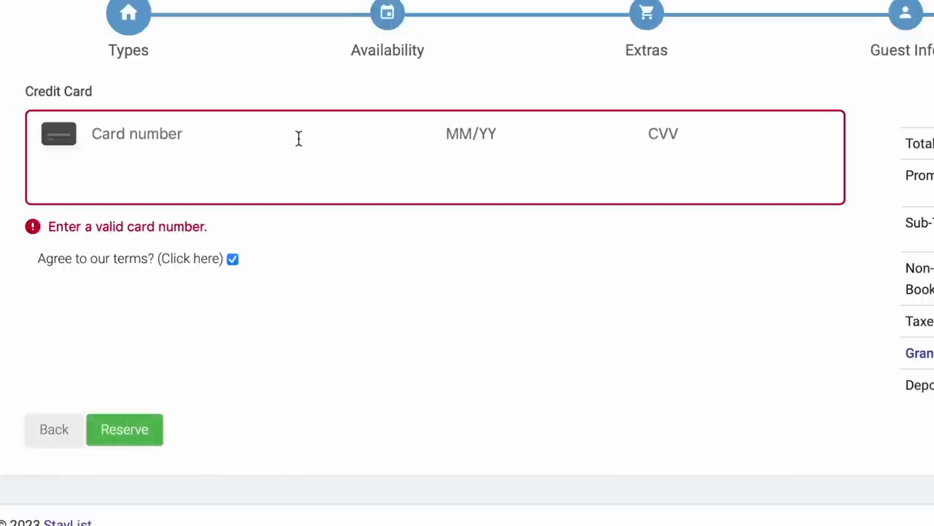